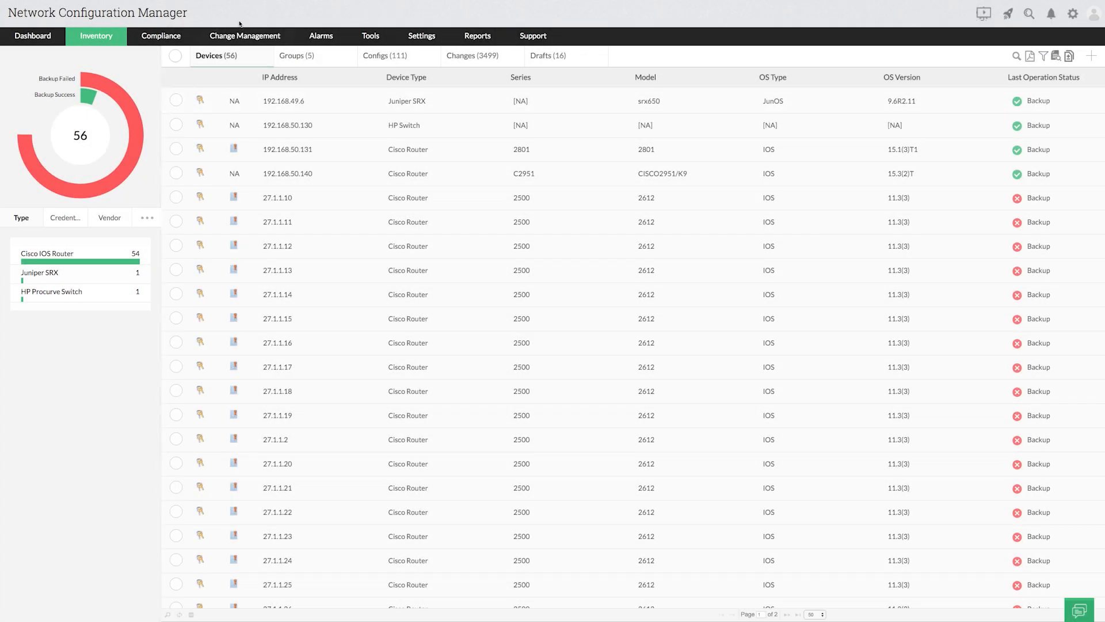
- Start a new network discovery profile named network main branch from Settings
left_click(420, 36)
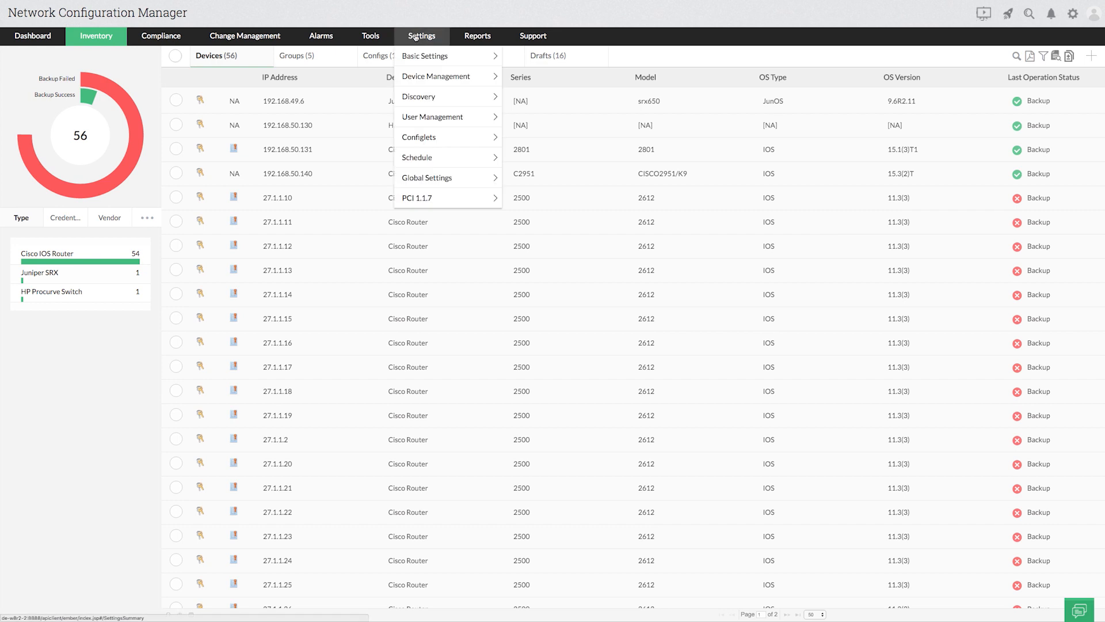
left_click(421, 39)
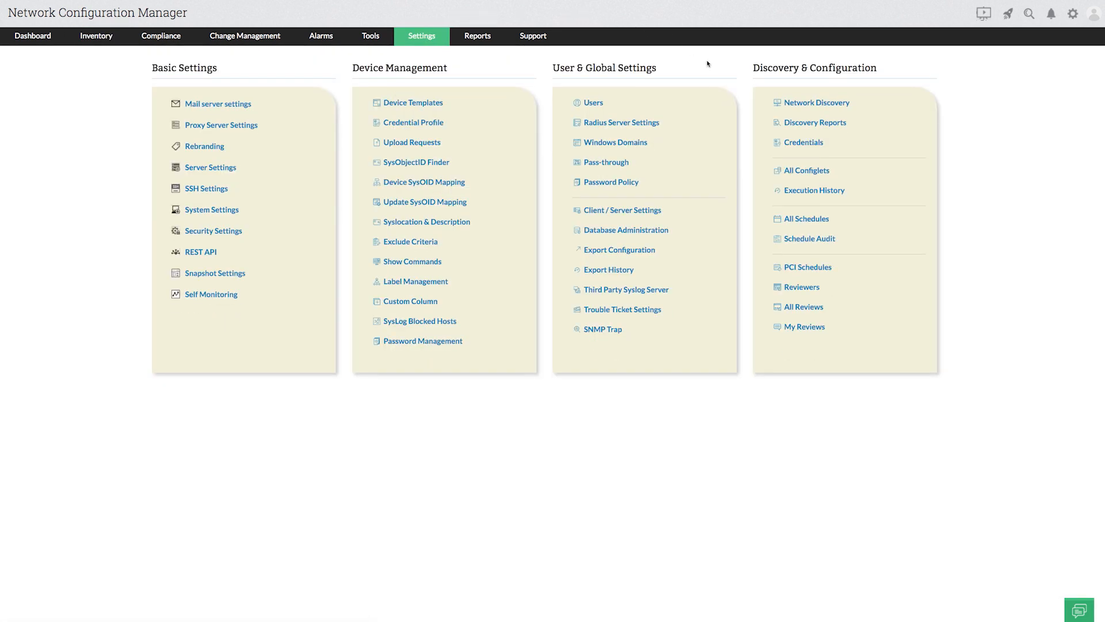
left_click(821, 105)
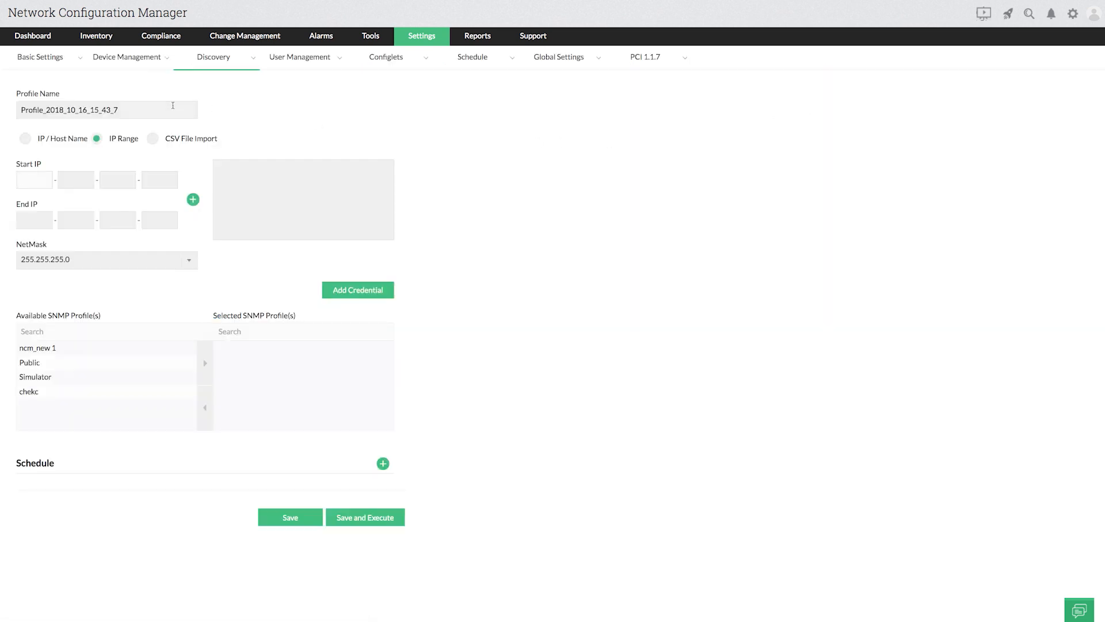
type("network main branch")
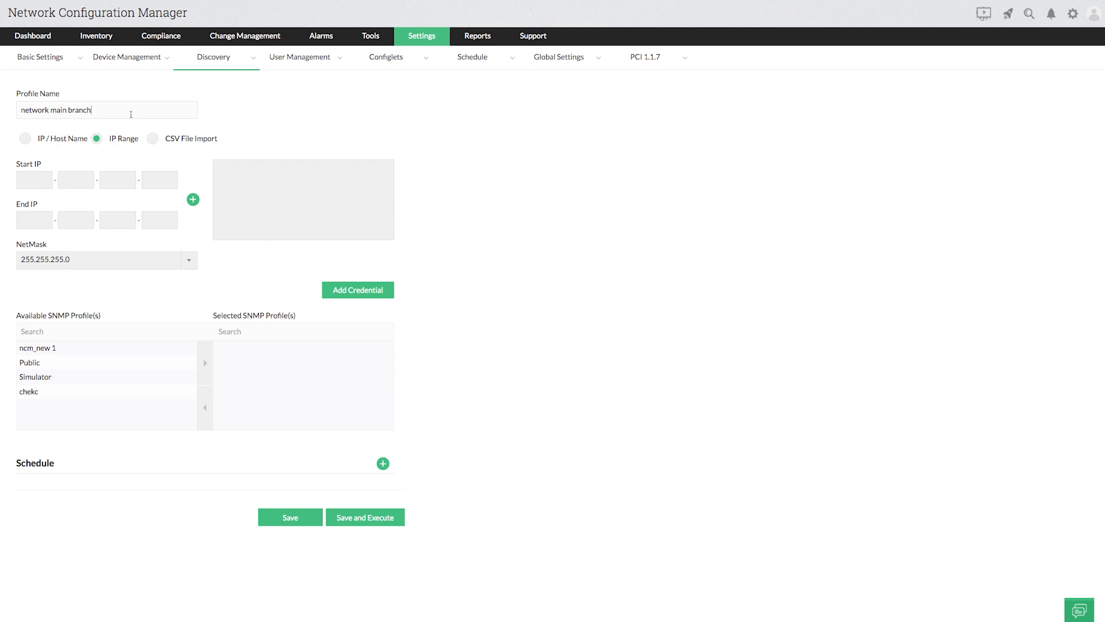
- Review the single IP, IP range and CSV discovery modes, settling on IP Range
left_click(27, 139)
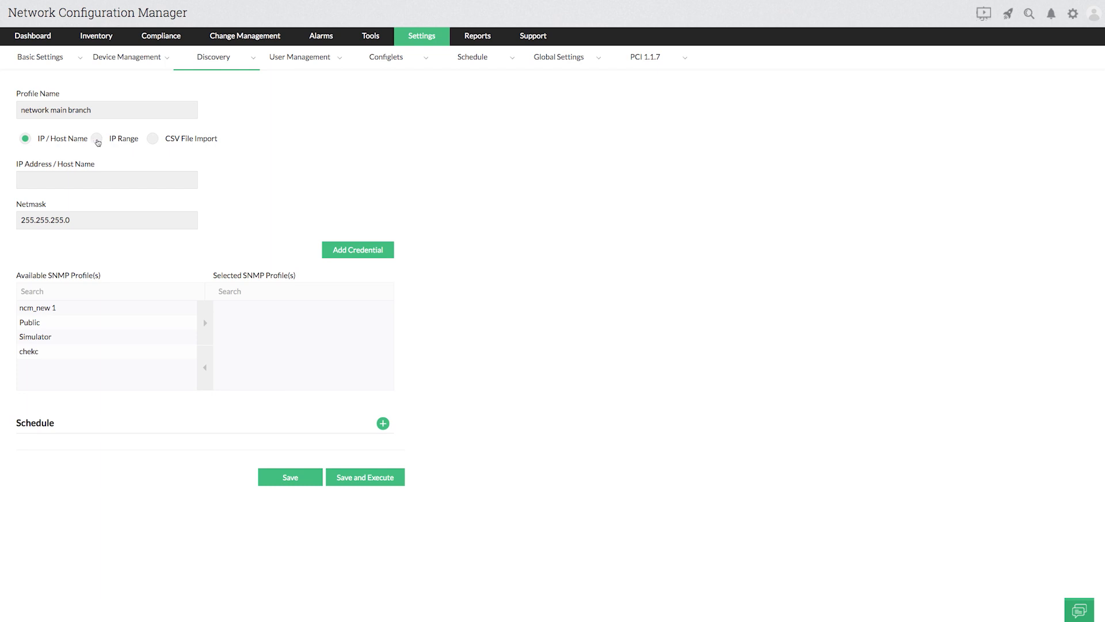
left_click(98, 139)
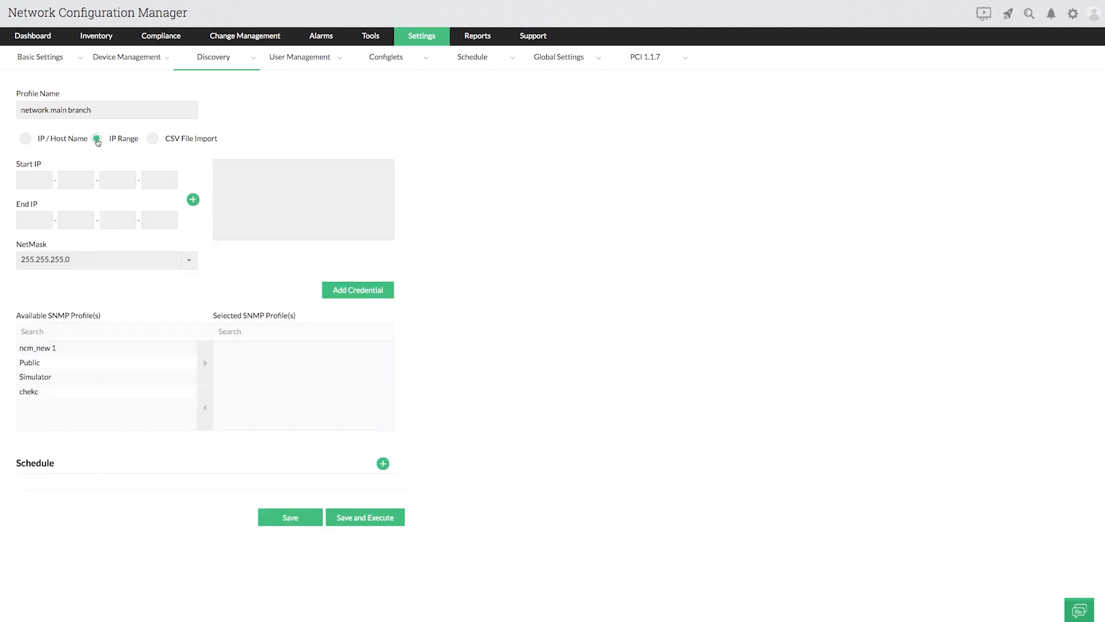
left_click(153, 139)
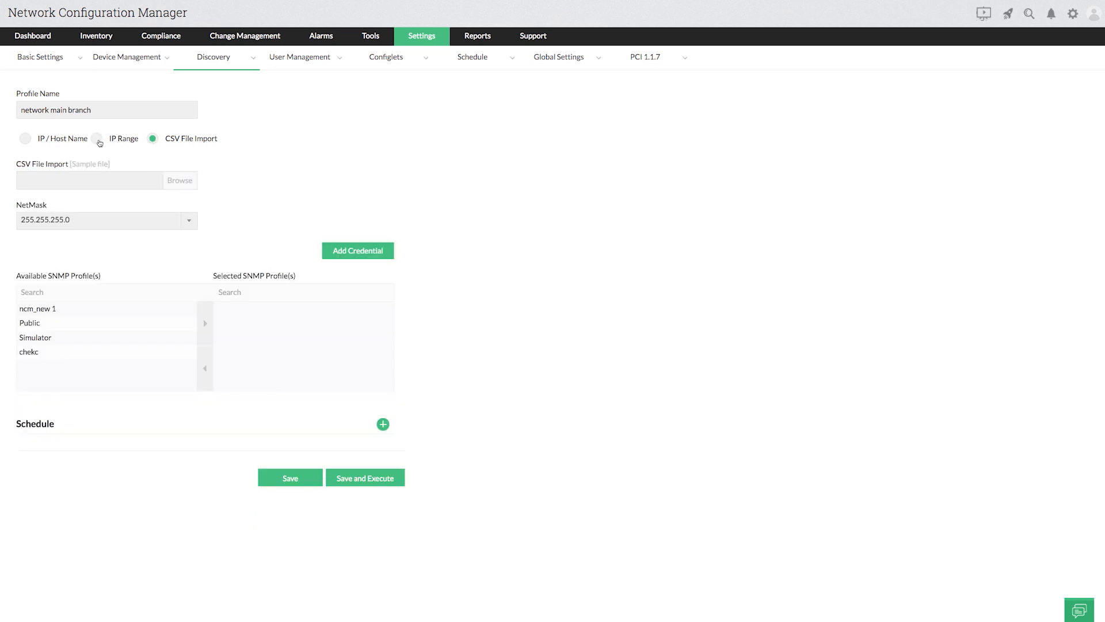
left_click(98, 139)
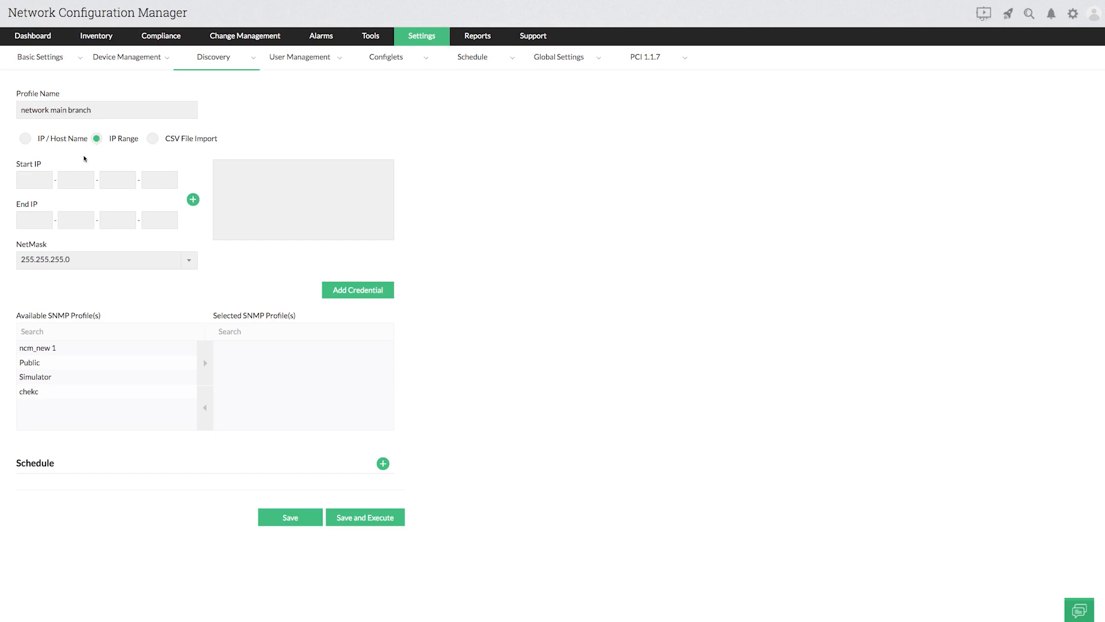
- Add the range 192.168.50.131 to 192.168.50.140 to the profile
left_click(33, 178)
type("192 - ")
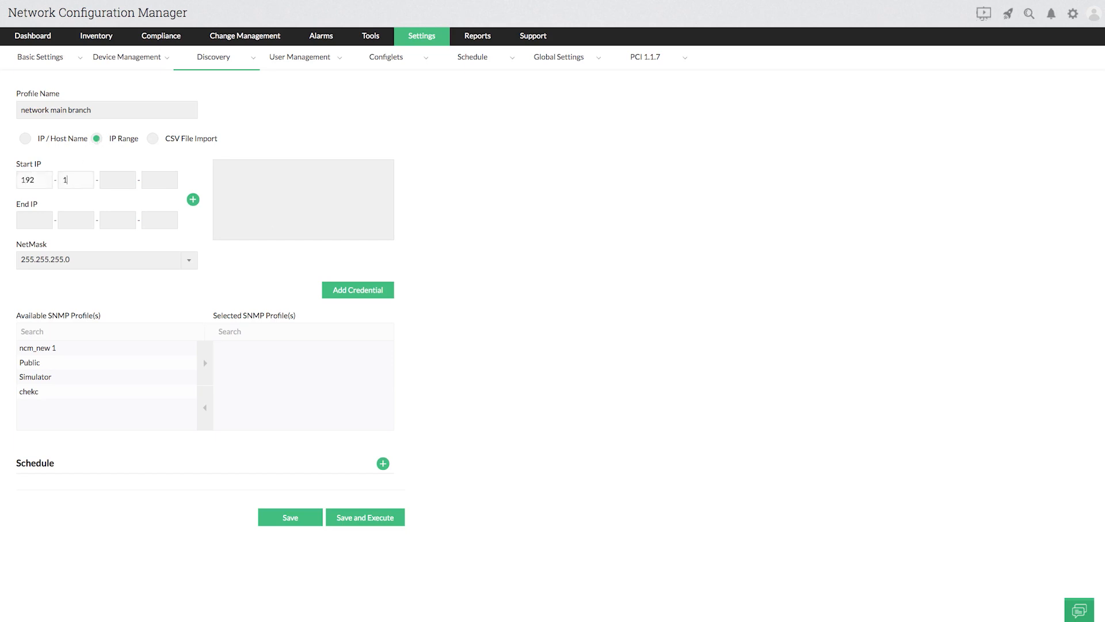
type("168 - 50")
key("Tab")
type("131")
key("Tab")
type("140")
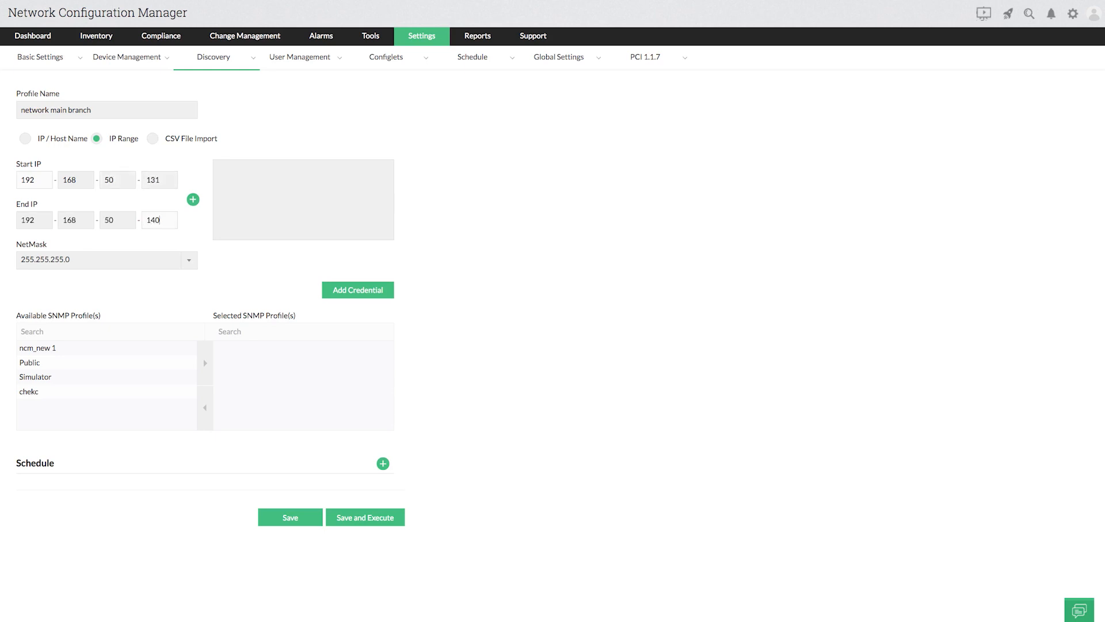
left_click(192, 200)
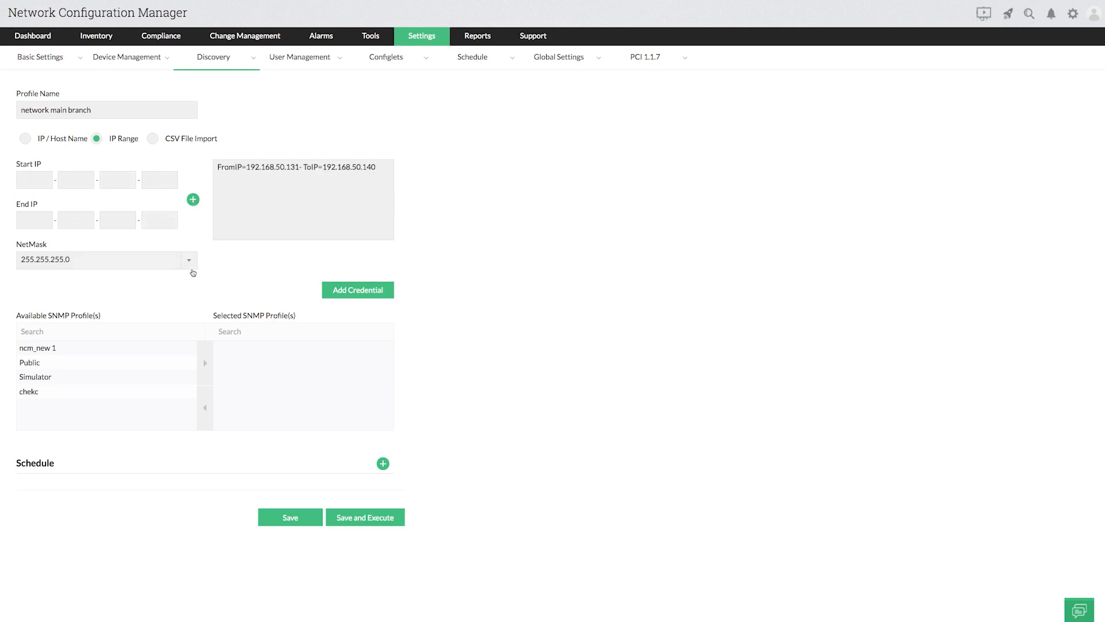
- Move the Public SNMP profile into the Selected SNMP Profiles list
left_click(54, 363)
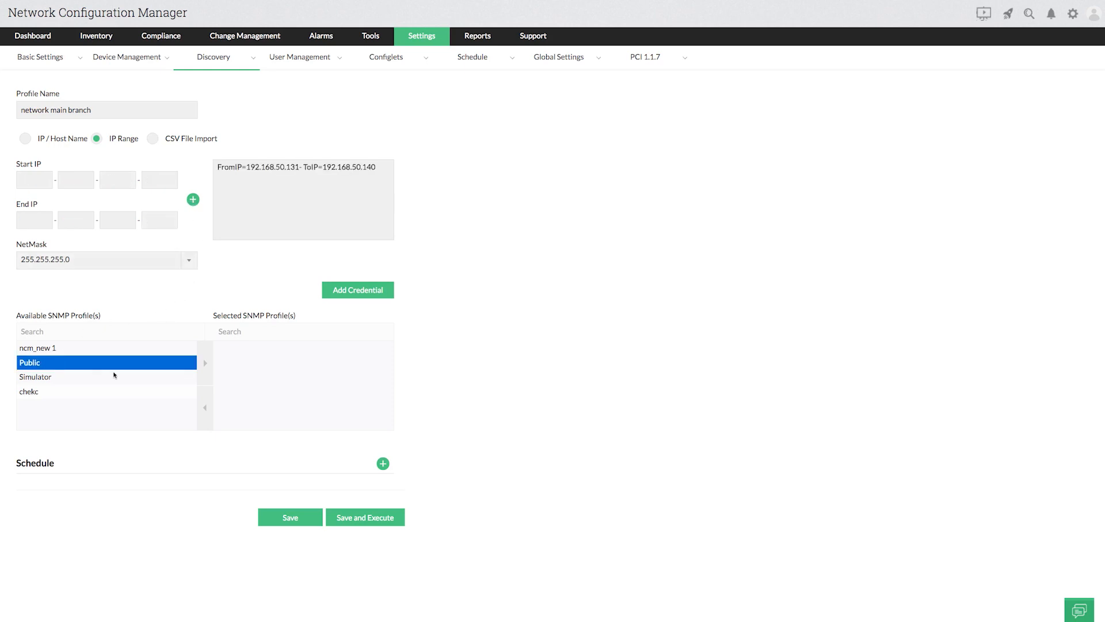
left_click(206, 363)
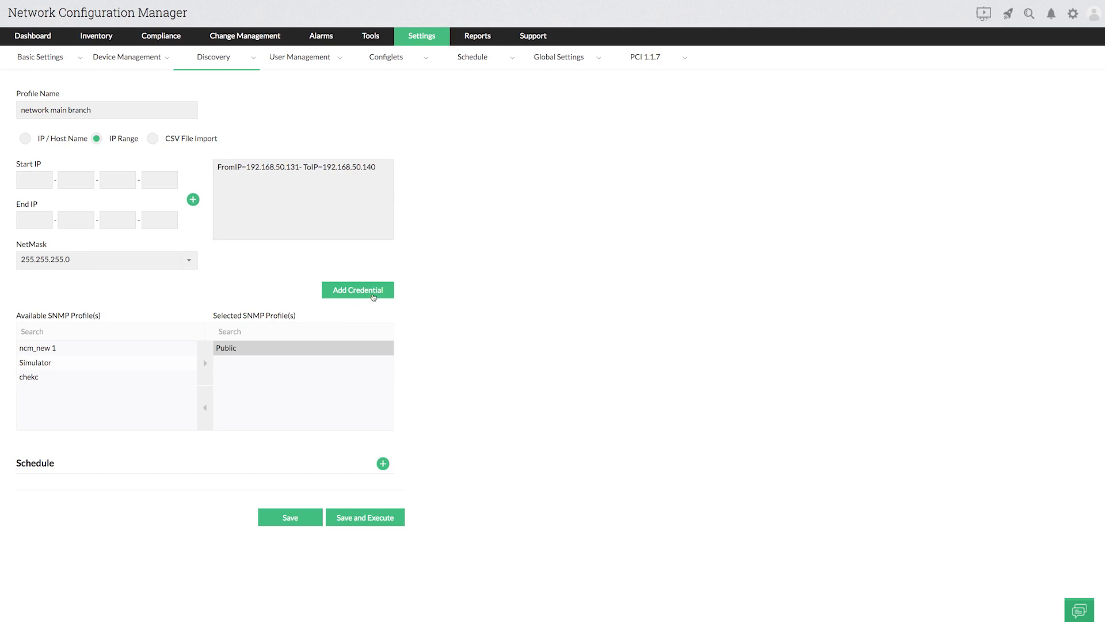
- Review the Add Credential options and Schedule section without changing them, keeping Public selected
left_click(373, 296)
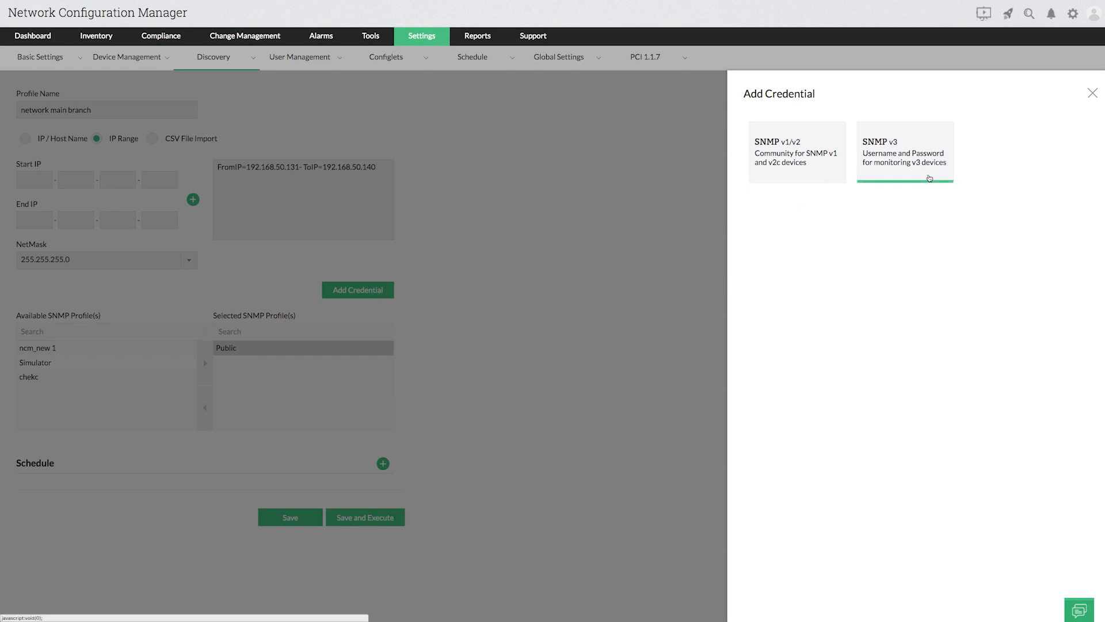
left_click(1092, 94)
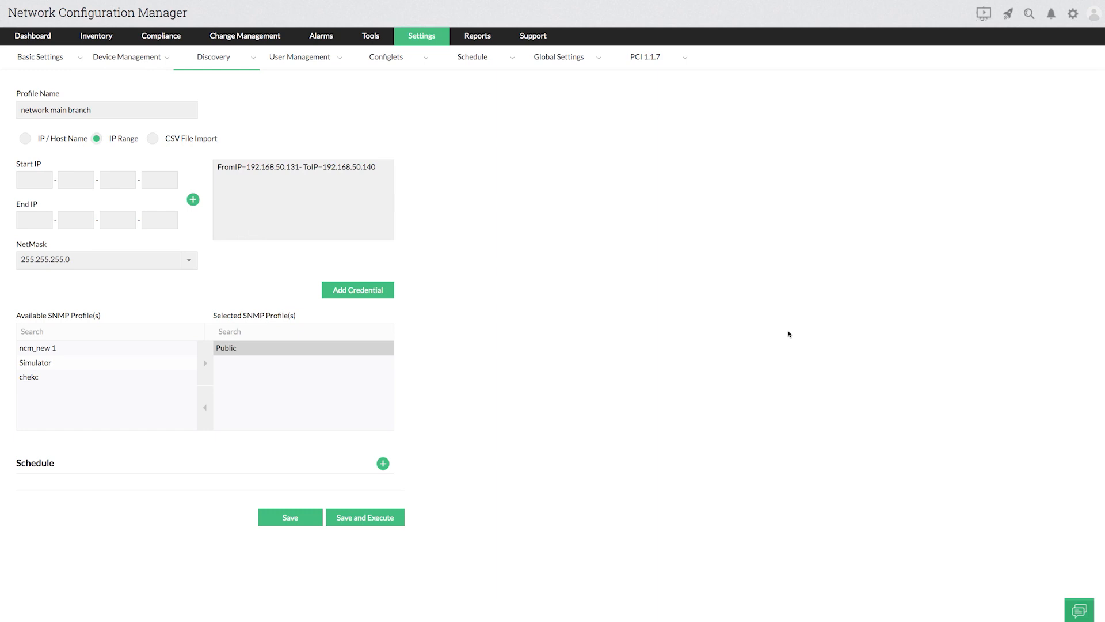
left_click(268, 348)
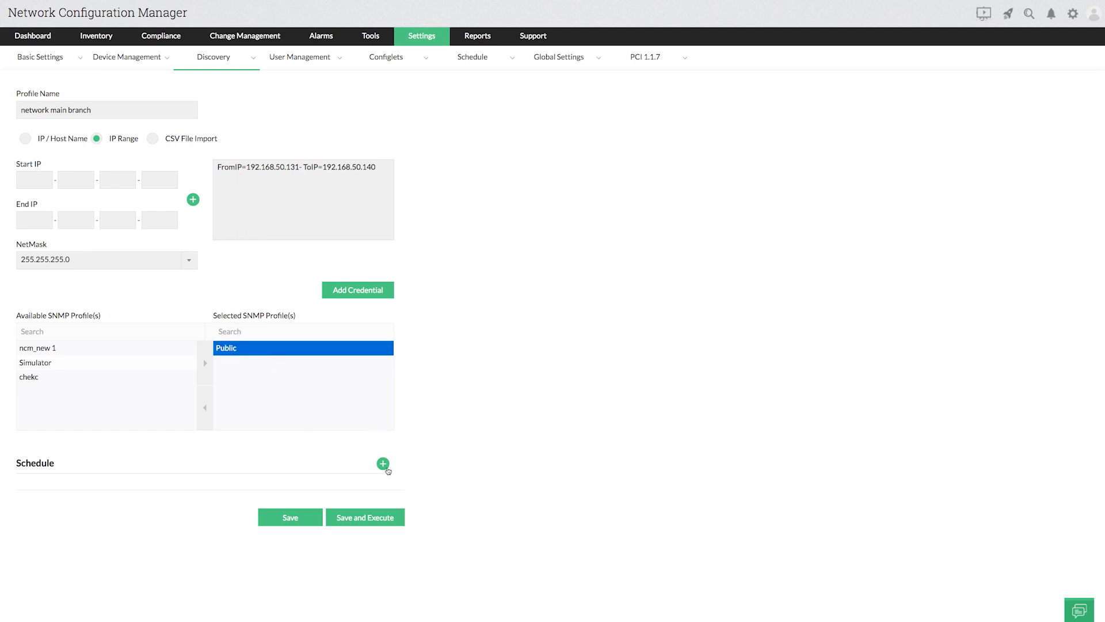
left_click(382, 463)
scroll(387, 470, "down", 3)
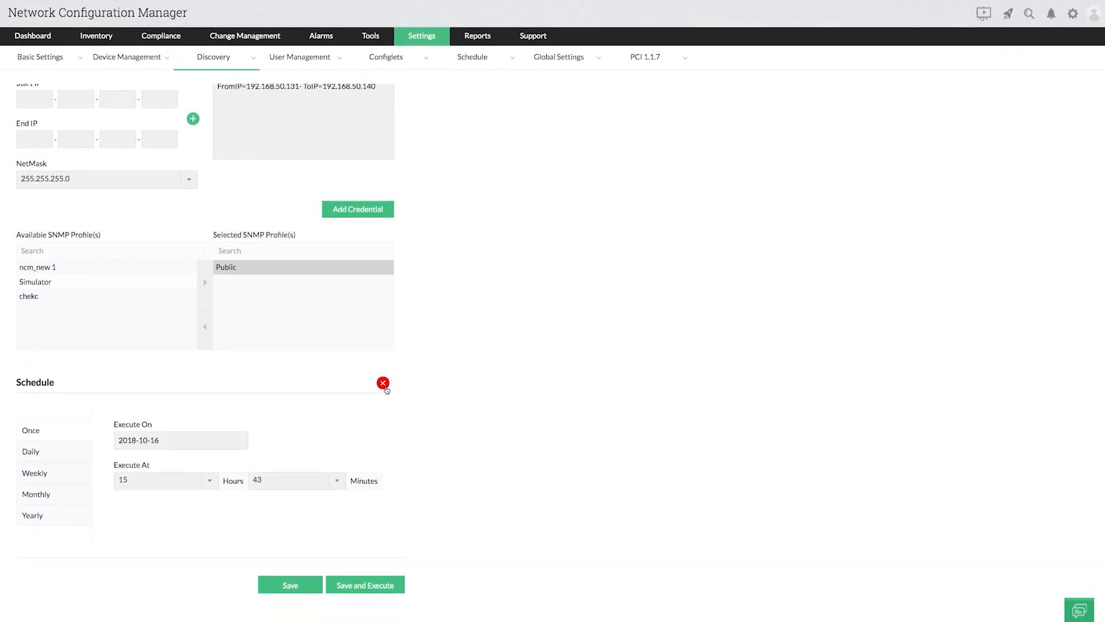
left_click(383, 383)
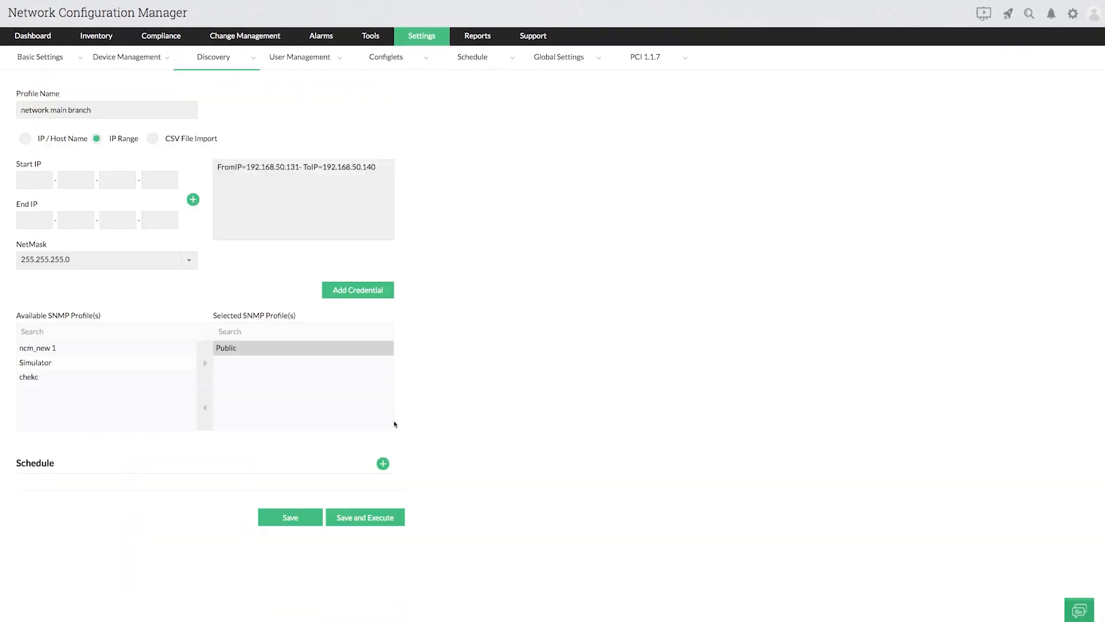
- Save and execute the discovery profile, then go to the device inventory
left_click(397, 521)
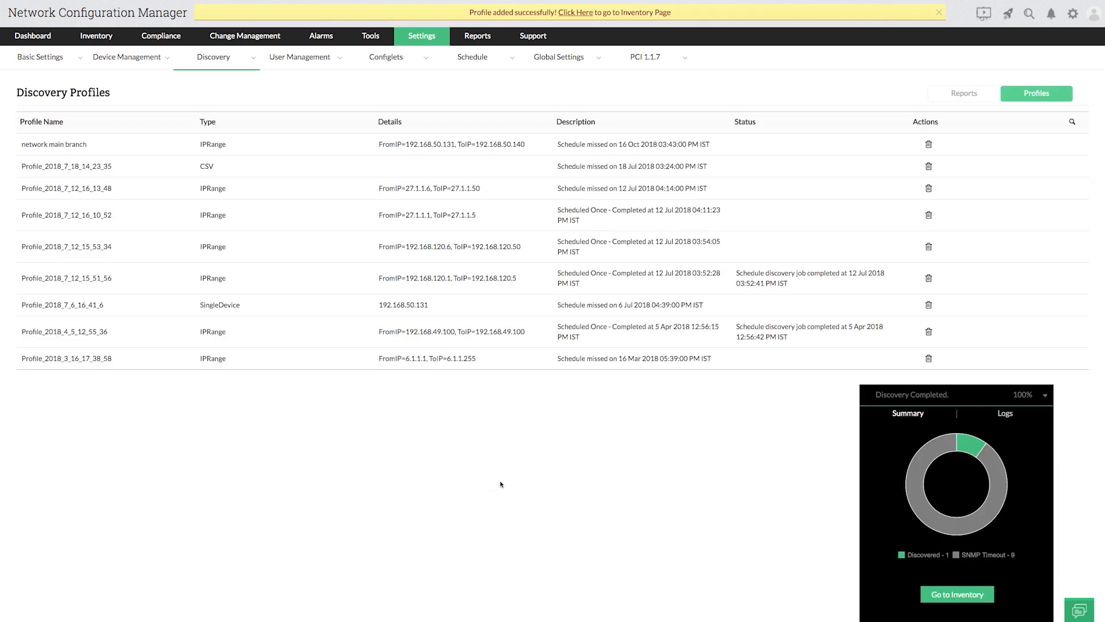
left_click(957, 594)
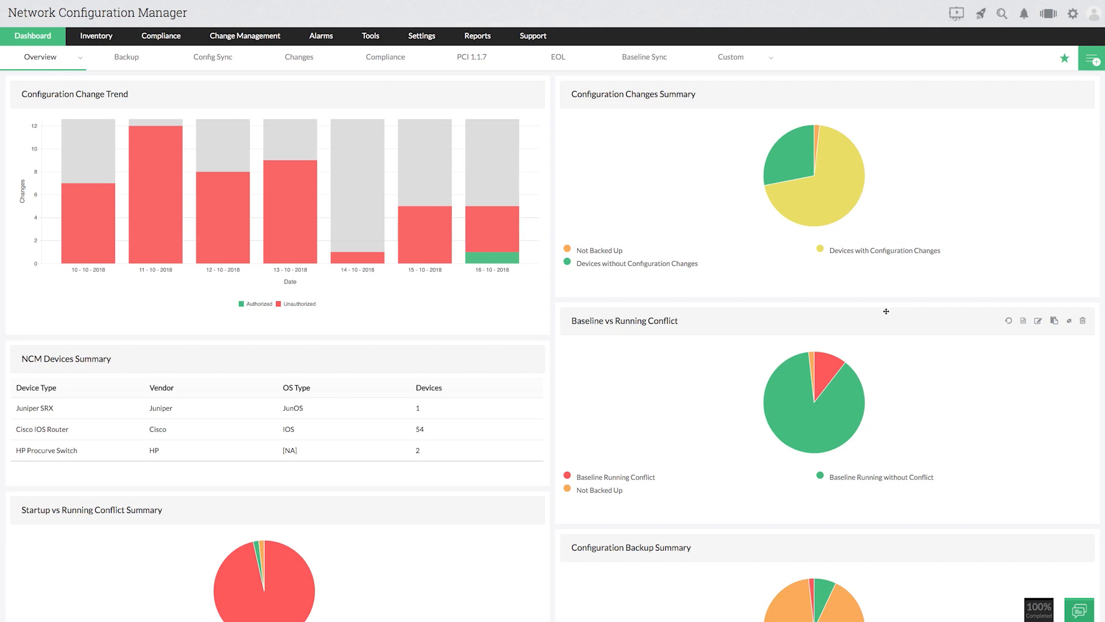
- Choose Import Devices from a Text File in Inventory and review the required file format
left_click(98, 37)
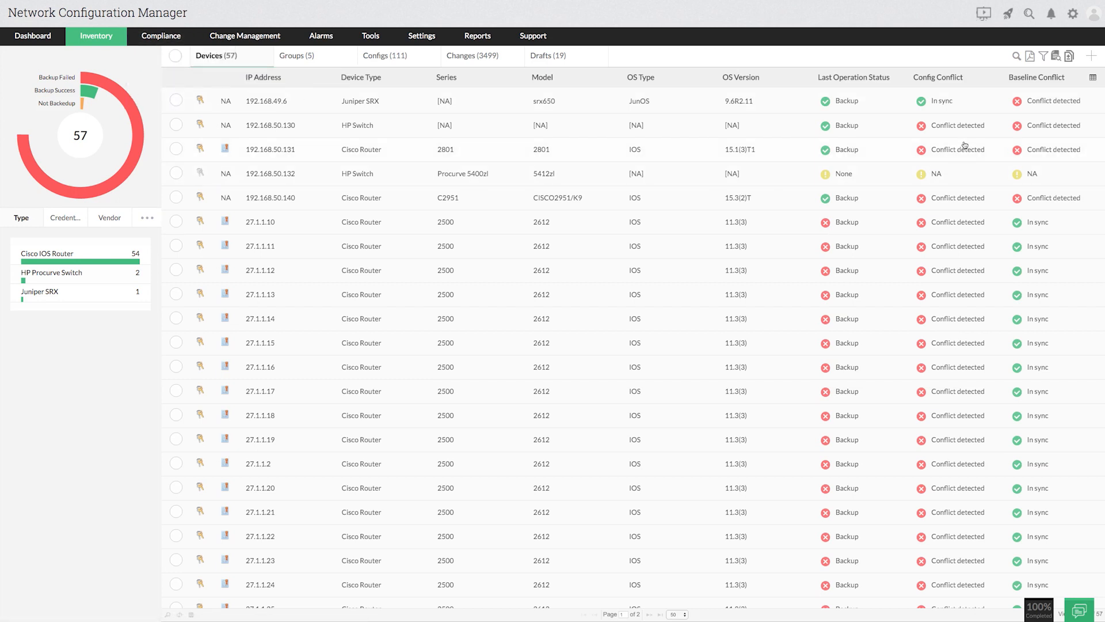
left_click(1093, 57)
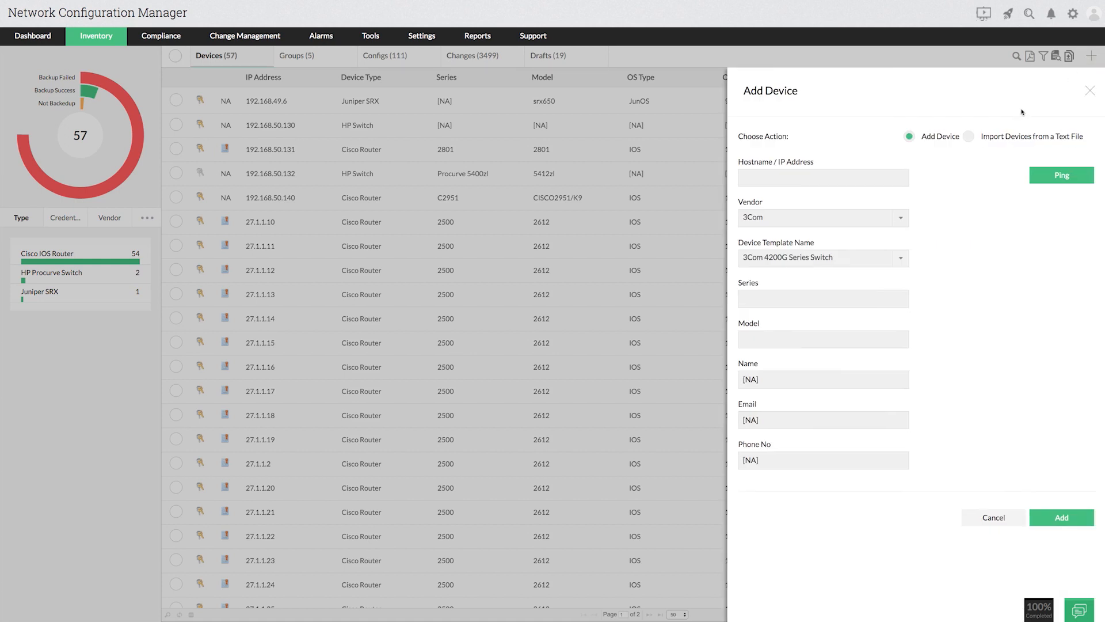
left_click(970, 136)
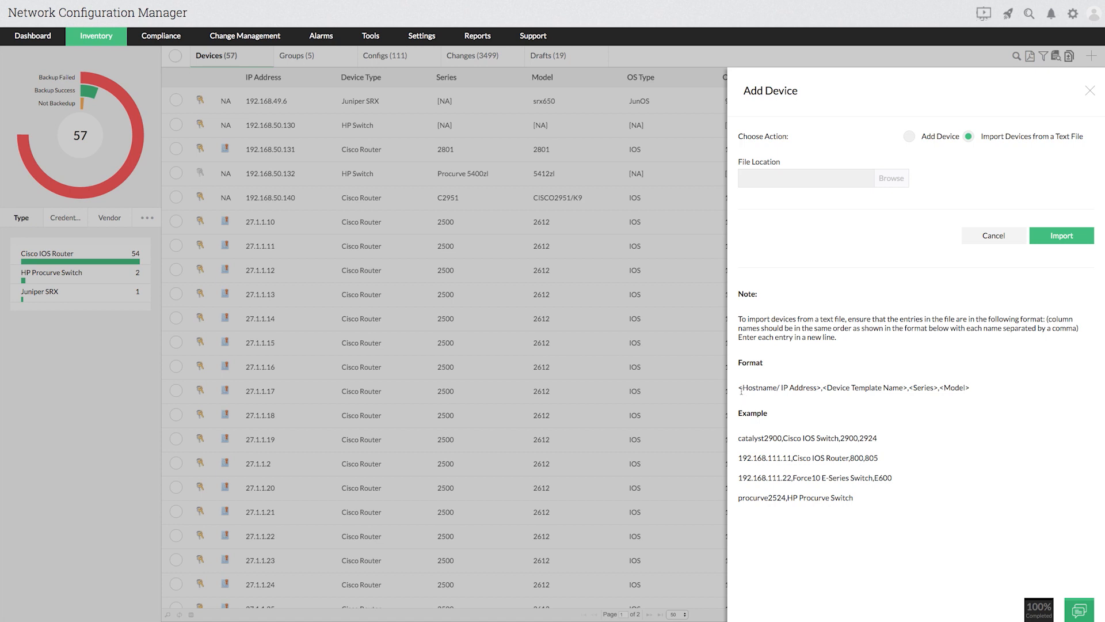
left_click_drag(740, 388, 859, 404)
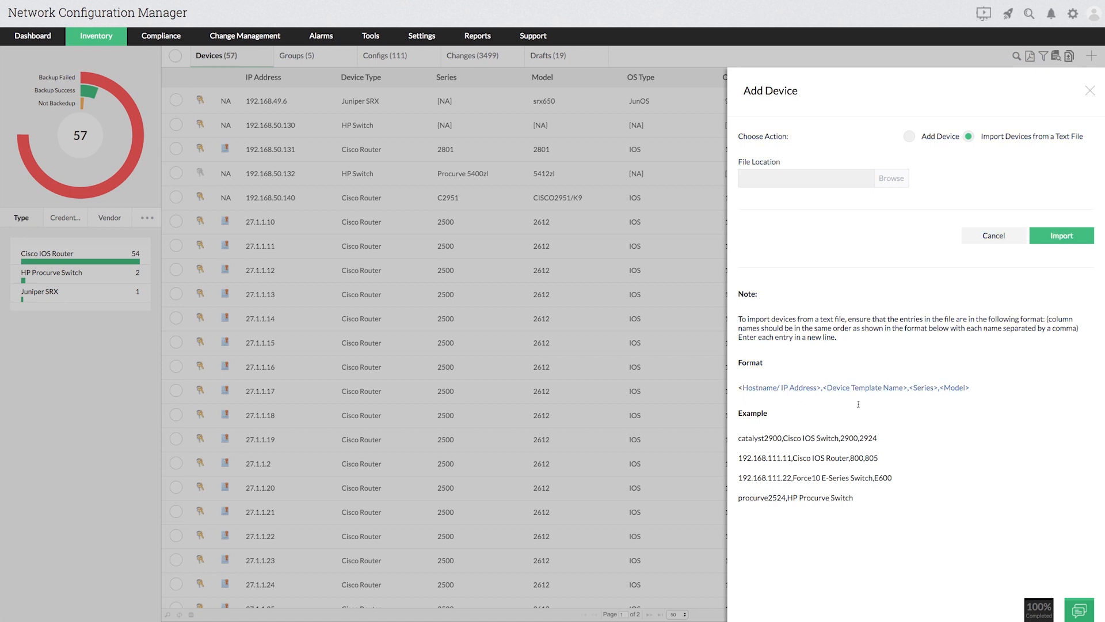
left_click(794, 432)
triple_click(784, 439)
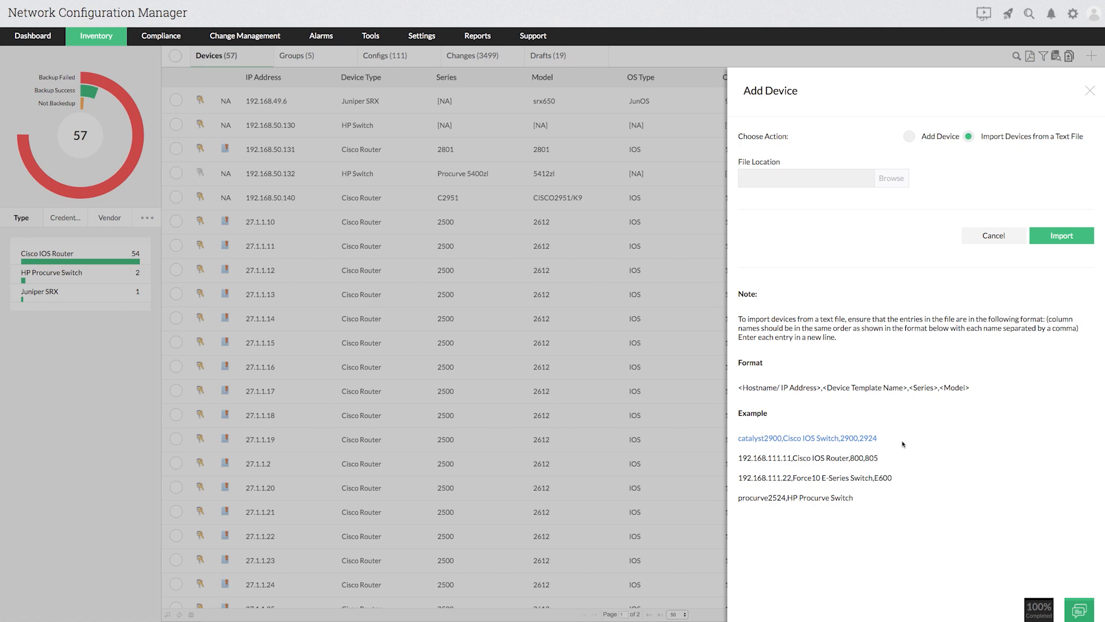
- Import devices from the file network site A.csv
left_click(892, 178)
left_click(509, 38)
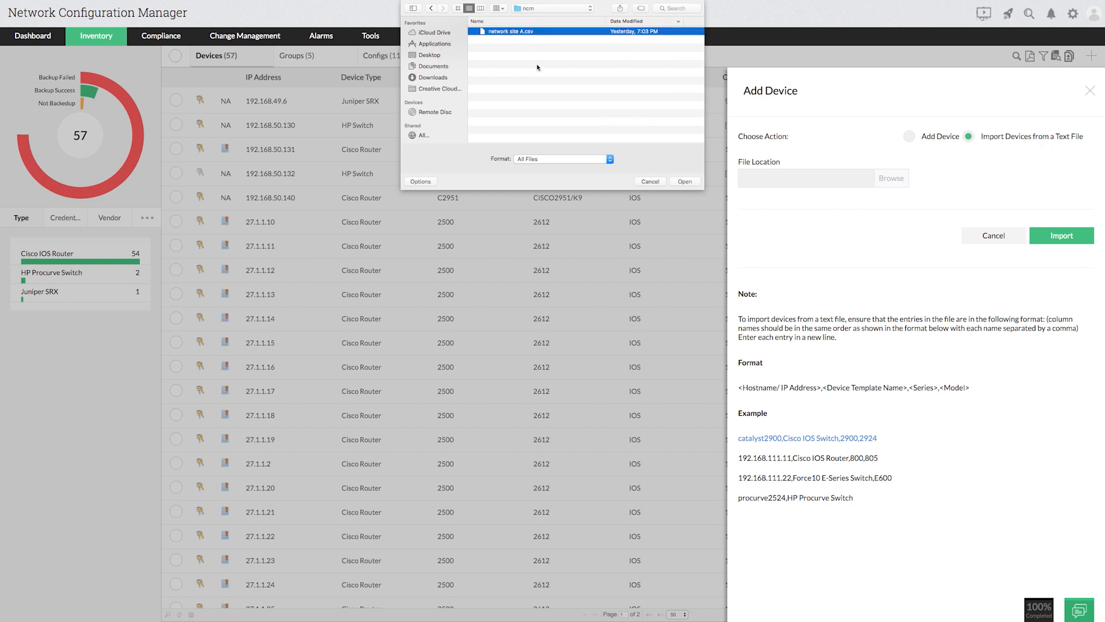
left_click(681, 182)
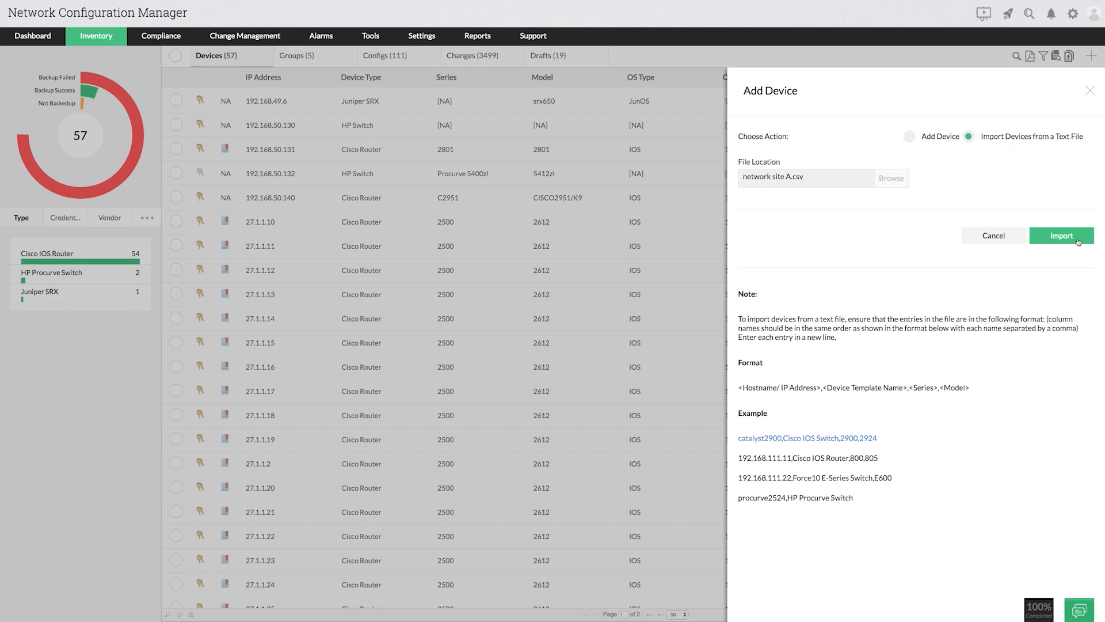
left_click(1079, 241)
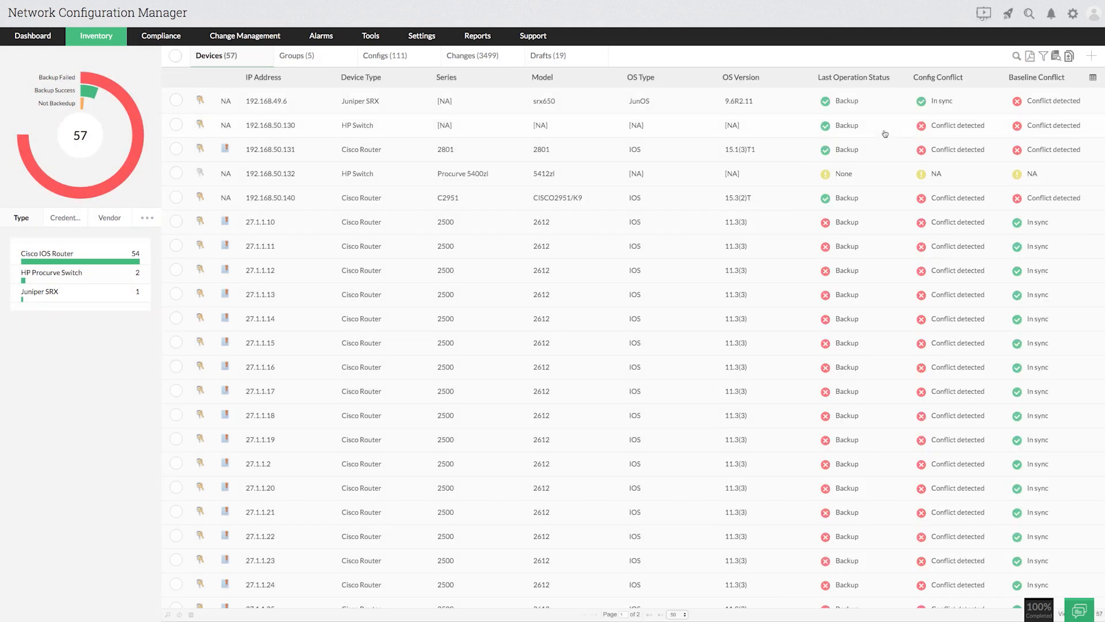
- Add single device 192.168.49.4 with vendor HP and template HP Procurve Switch
left_click(1095, 57)
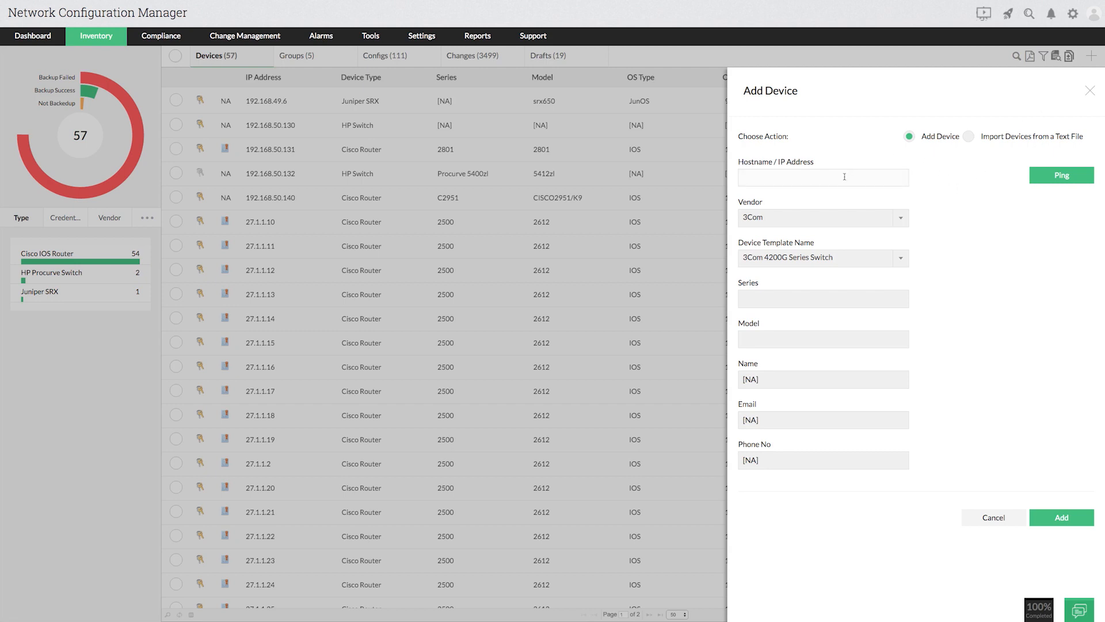
type("192.168.49.4")
left_click(847, 217)
type("hp")
left_click(825, 252)
left_click(844, 257)
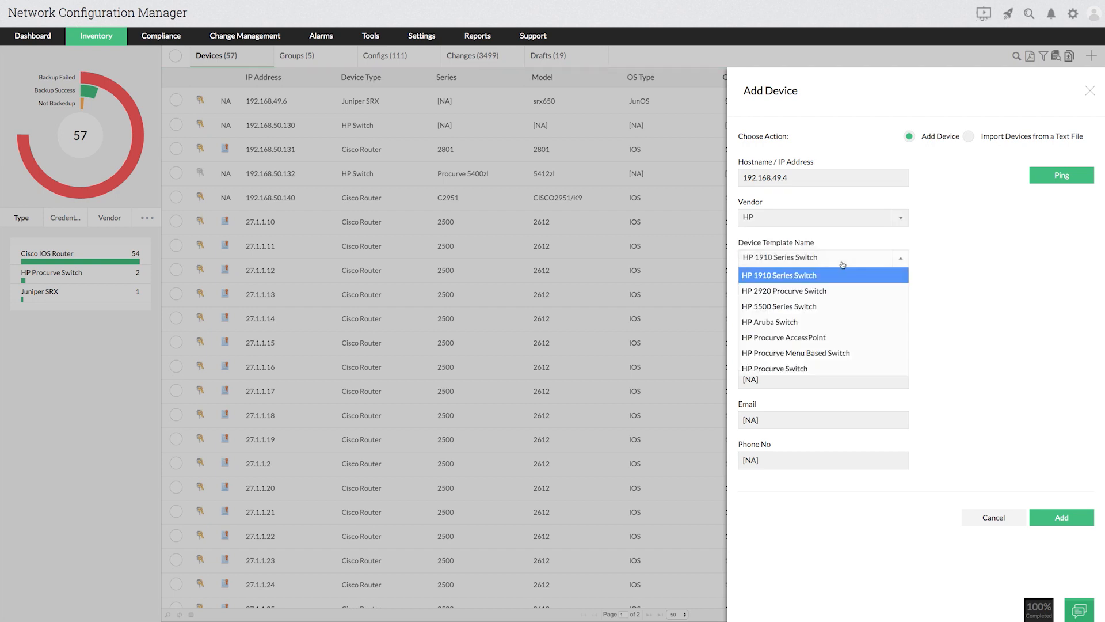
left_click(818, 369)
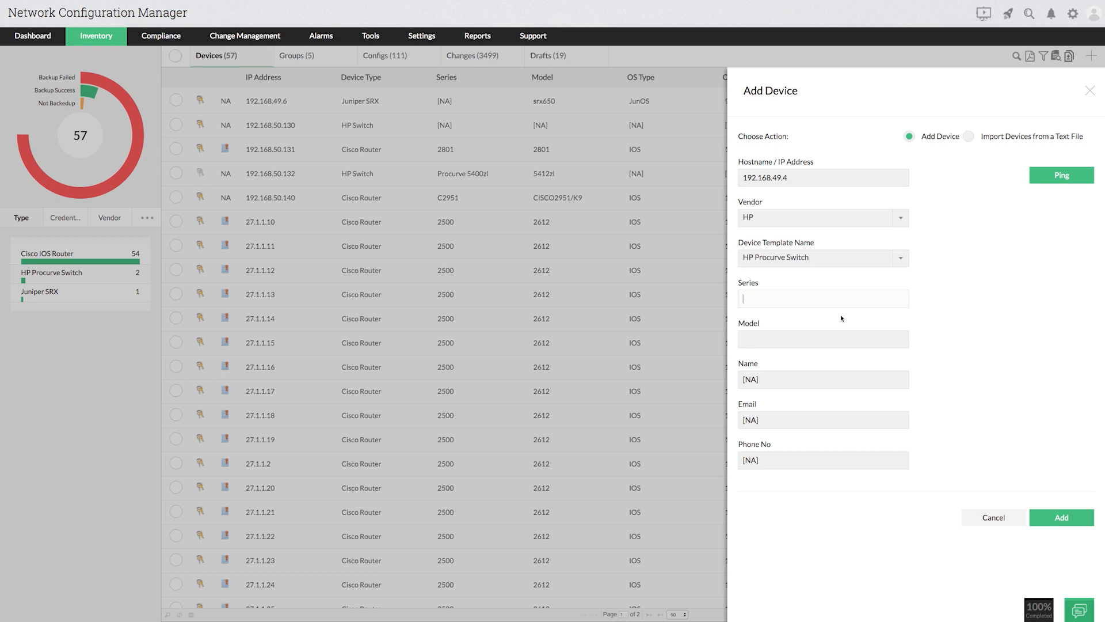
- Leave model and device name as is and add the device, moving to its credentials
left_click(829, 337)
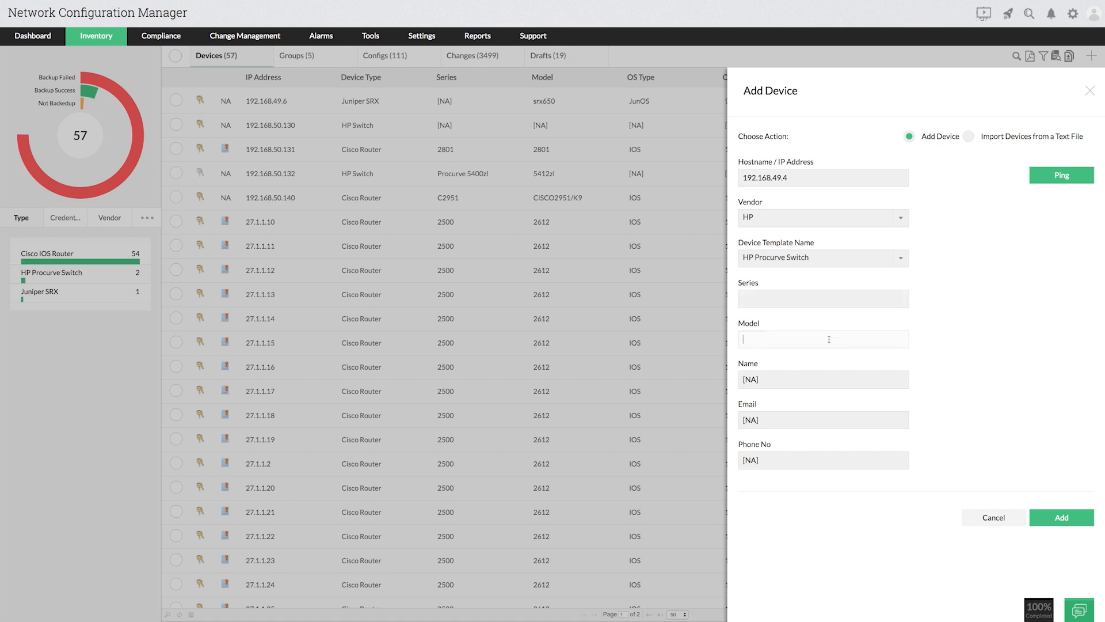
left_click(822, 377)
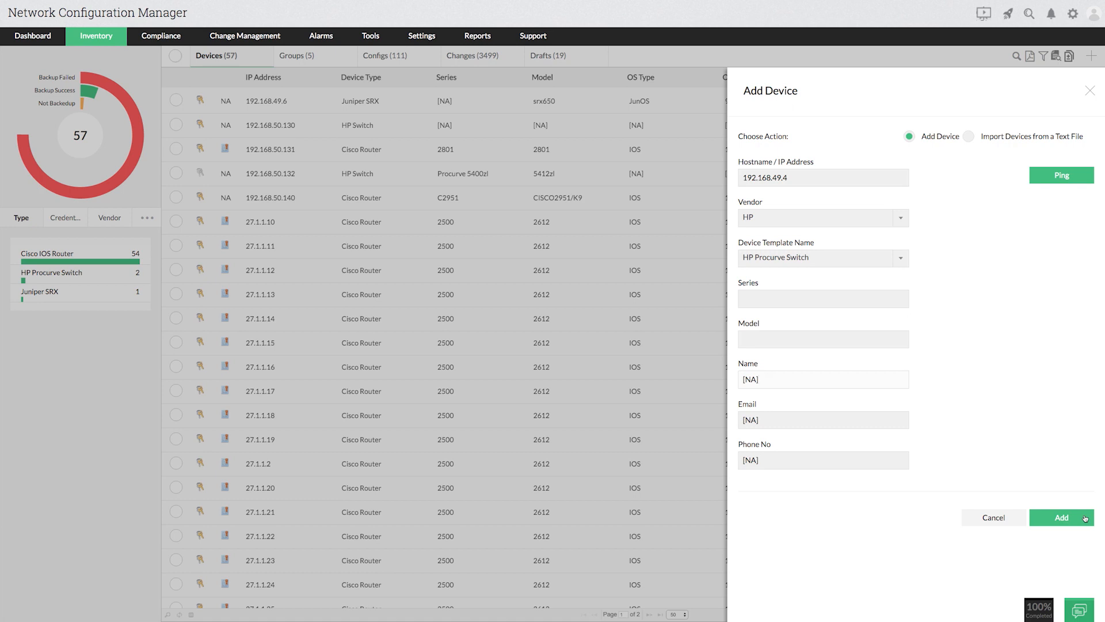
left_click(1086, 518)
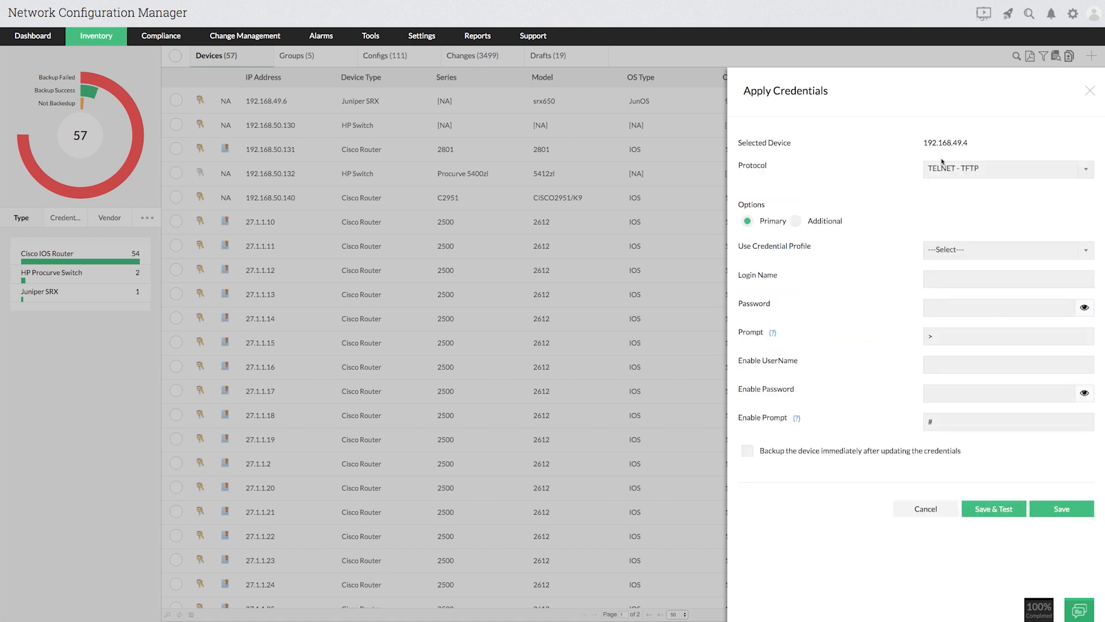
- Set SSH protocol with login ncm, its password and prompt # for 192.168.49.4
left_click(941, 167)
left_click(941, 236)
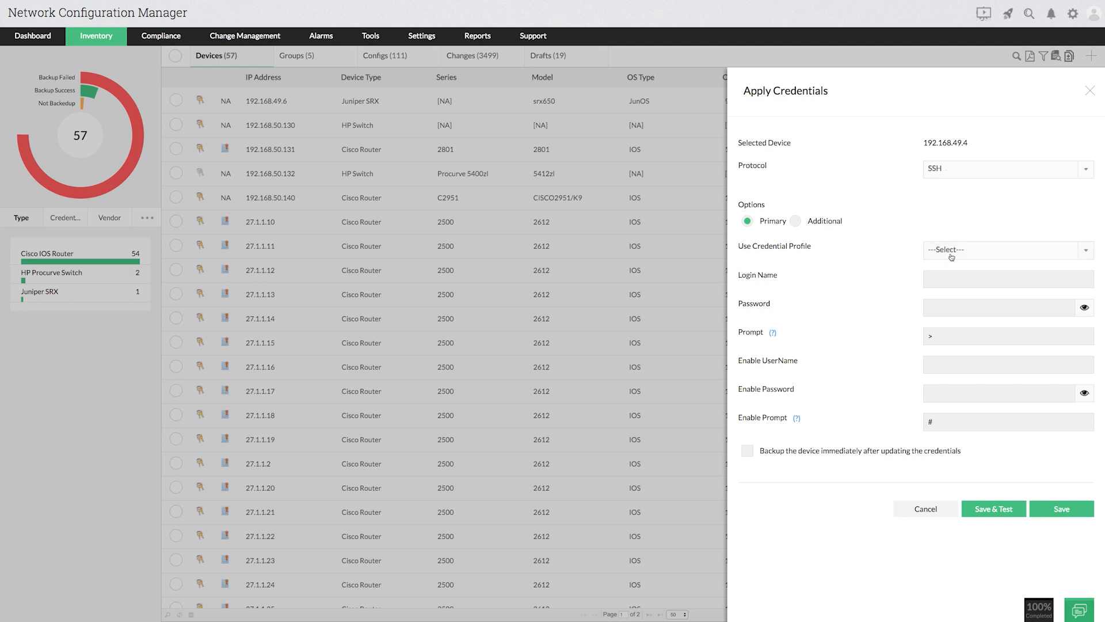
left_click(1008, 278)
type("ncm")
key("Tab")
type("n")
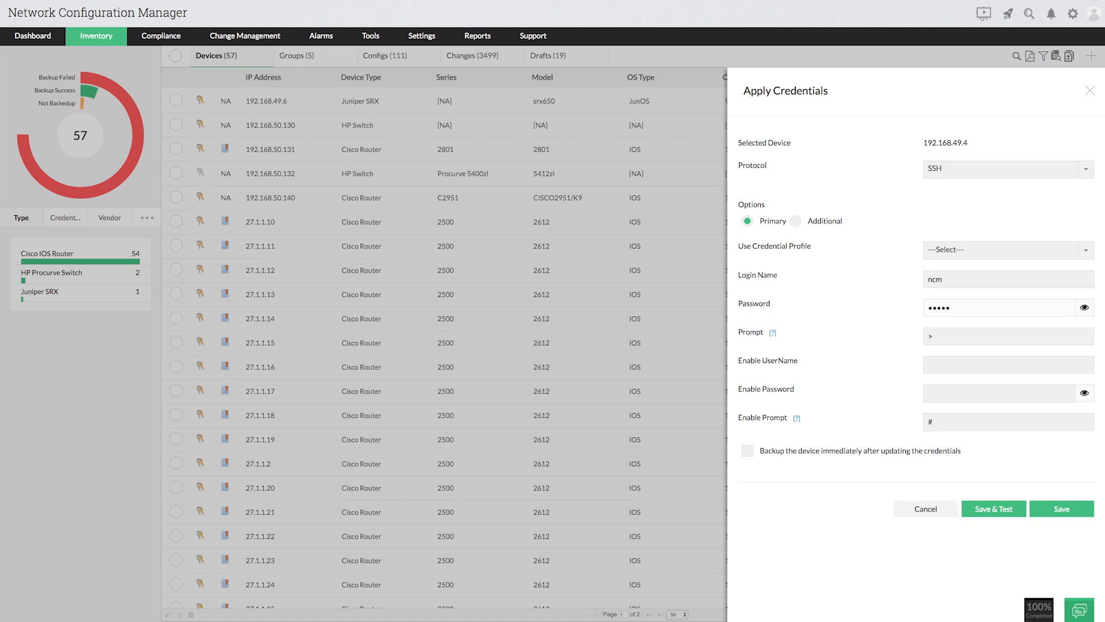
left_click(947, 335)
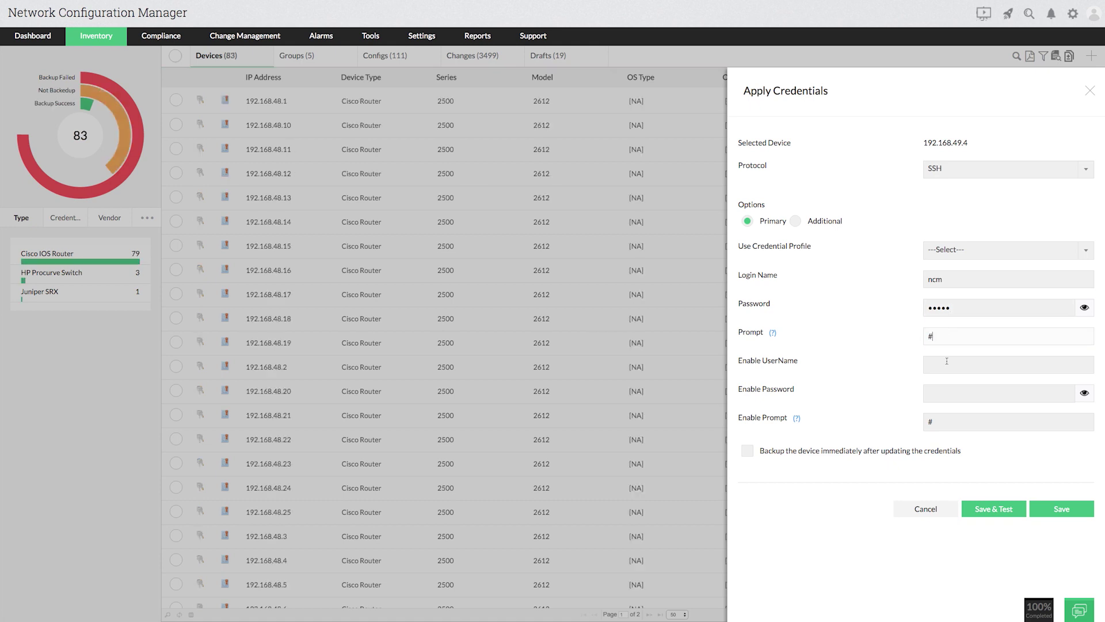
left_click(944, 423)
- Enable Backup immediately and save the credentials
left_click(922, 390)
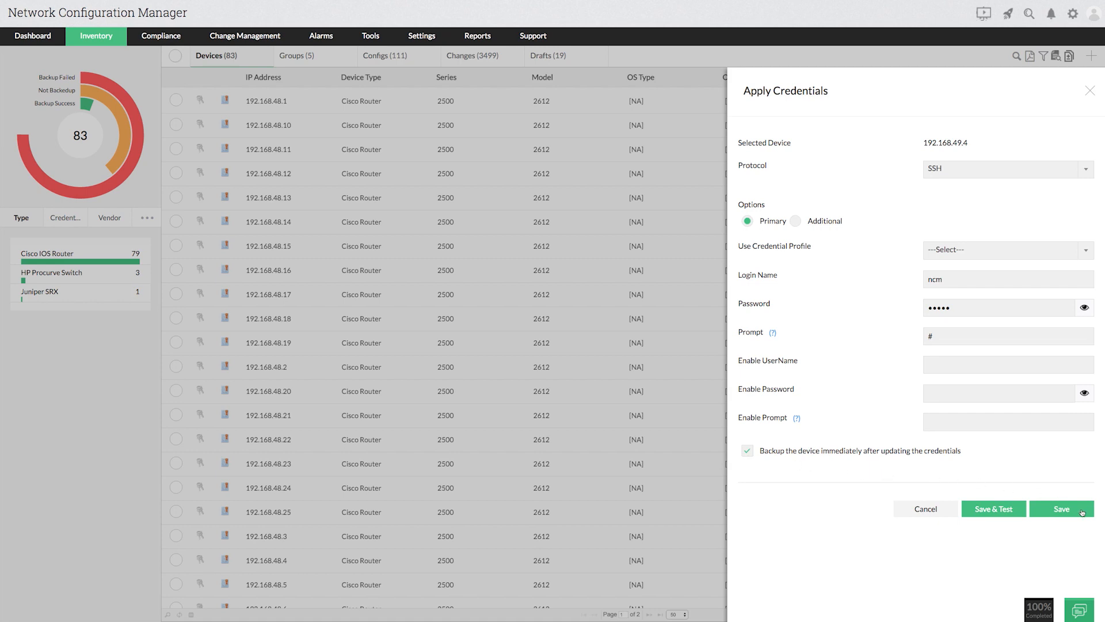
left_click(1062, 509)
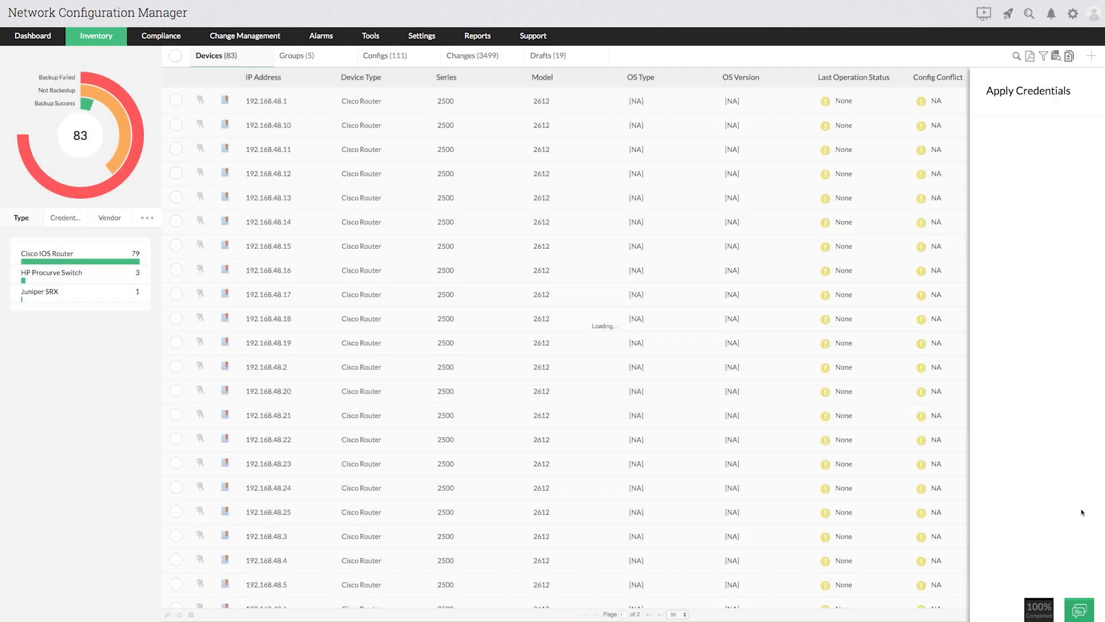